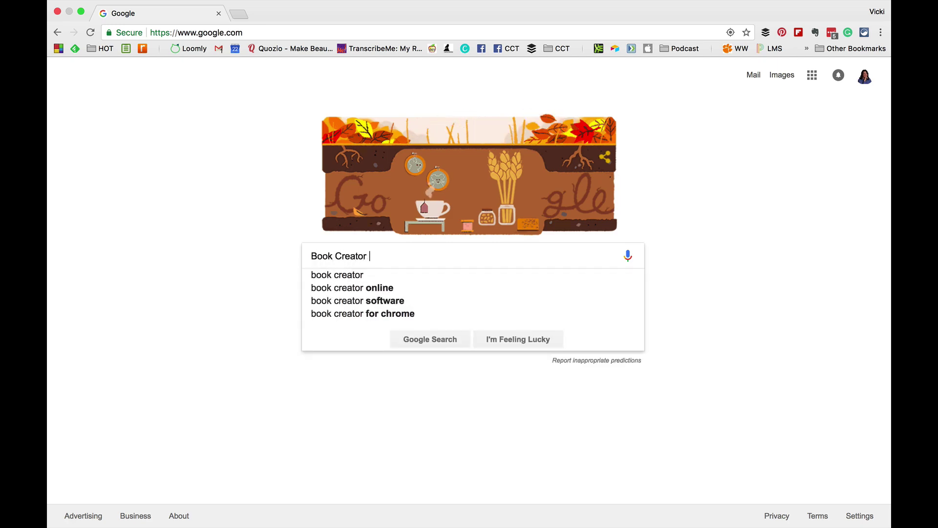
Search Google for 'Book Creator for chrome'
type("for chrome")
key("Return")
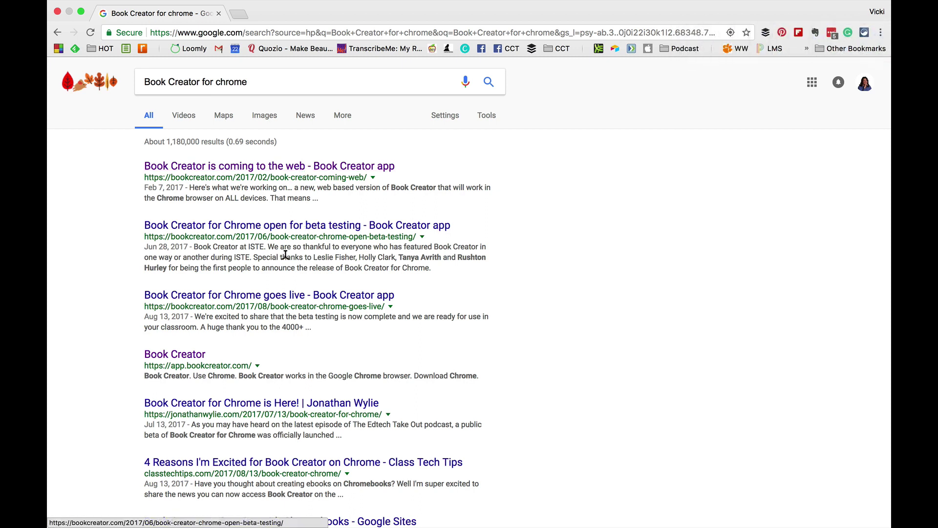
Open app.bookcreator.com, sign in as a teacher, and open the 'Getting started with Book Creator' book
left_click(189, 353)
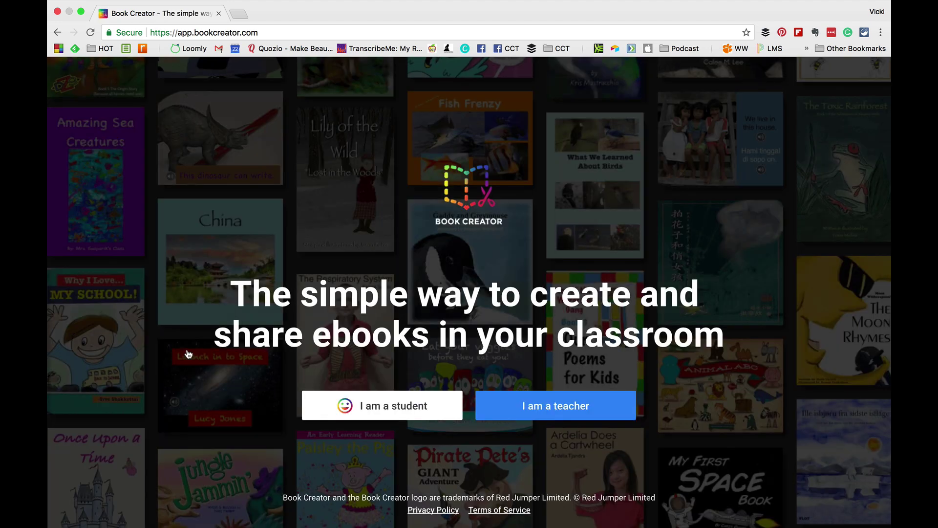
left_click(539, 412)
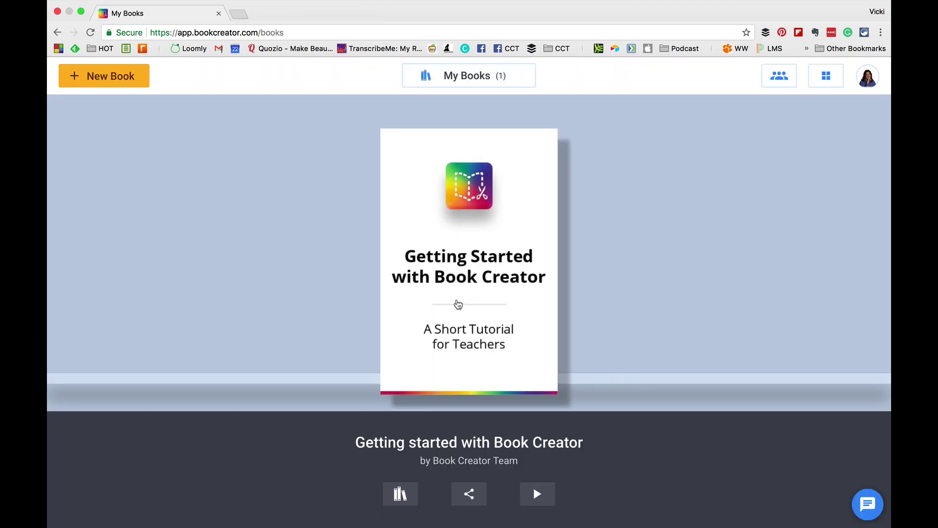
mouse_move(492, 318)
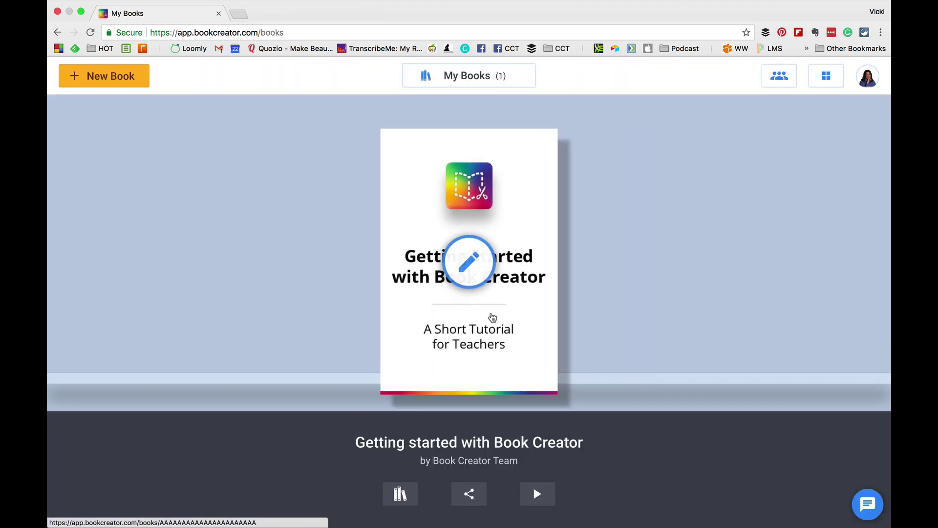
left_click(514, 311)
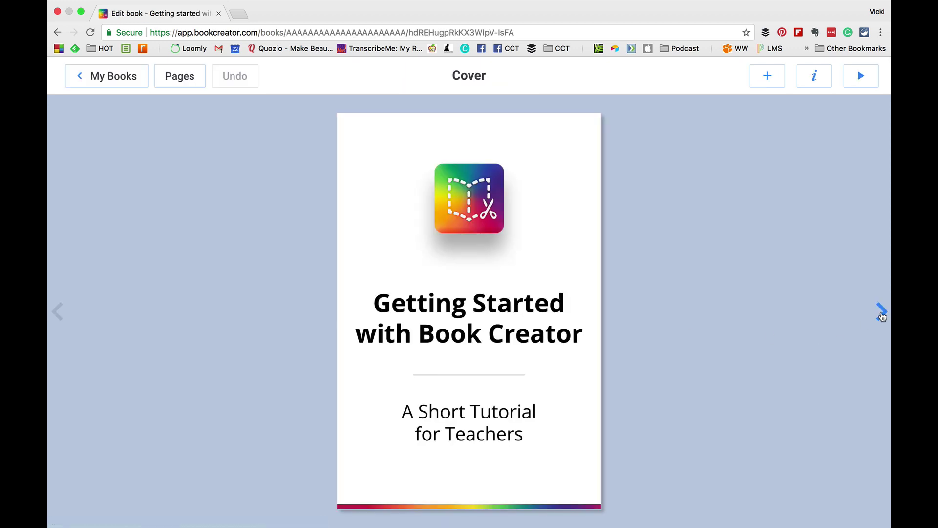
Page ahead to pages 6–7, 'Adding content to a page', and start a new text box
left_click(882, 313)
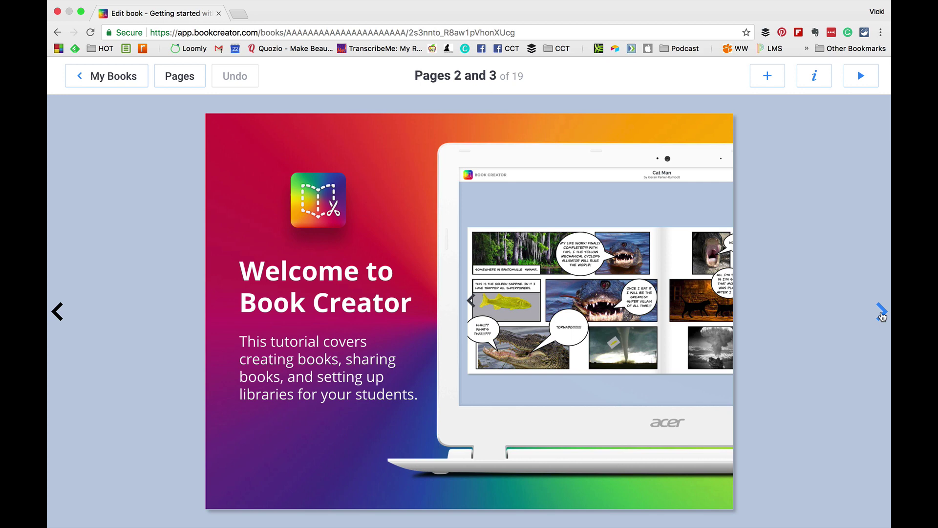
left_click(882, 313)
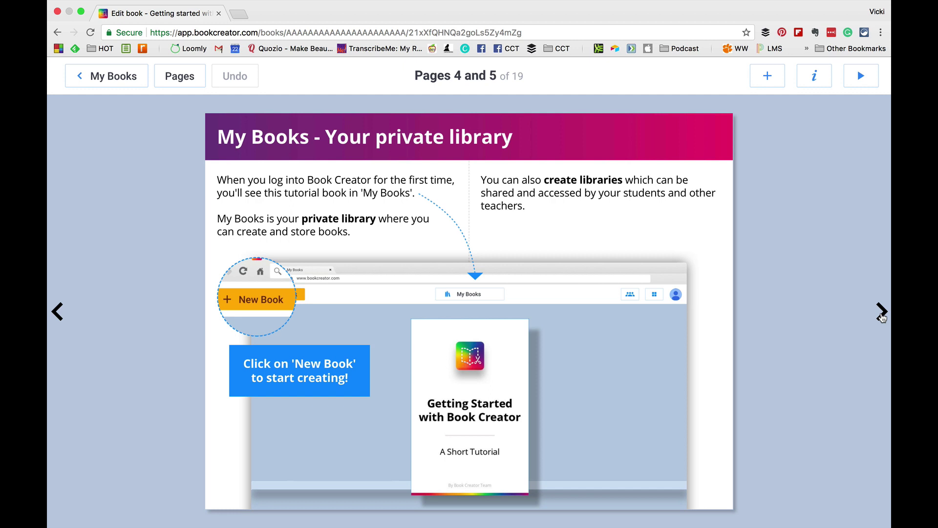
left_click(882, 313)
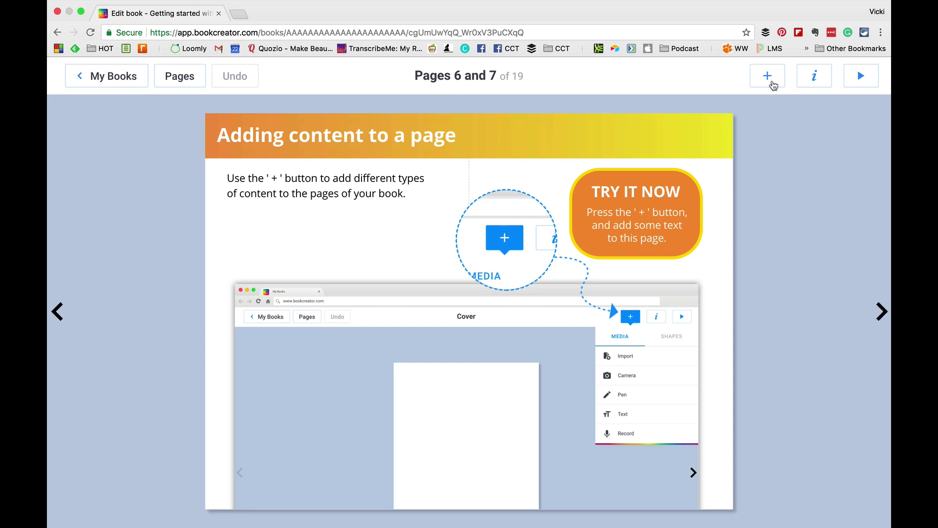
left_click(770, 81)
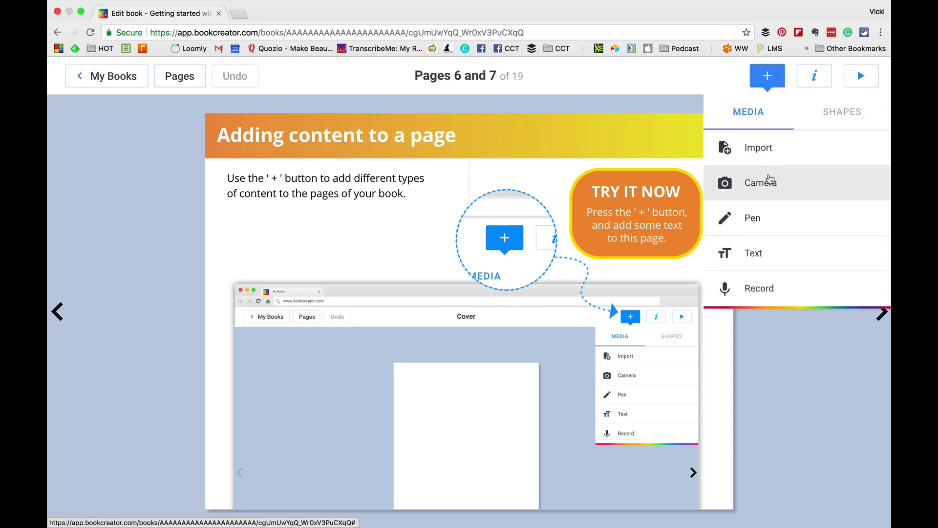
left_click(751, 253)
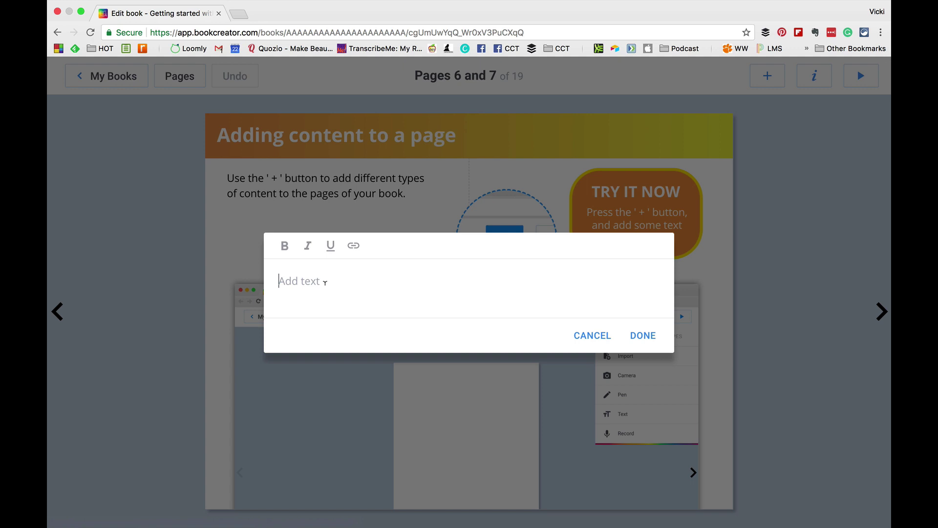
Place the note 'Isn't this awesome? I can add quick text. It will be easy for my student' on the page
type("Isn't this awesome? I can add quick text.")
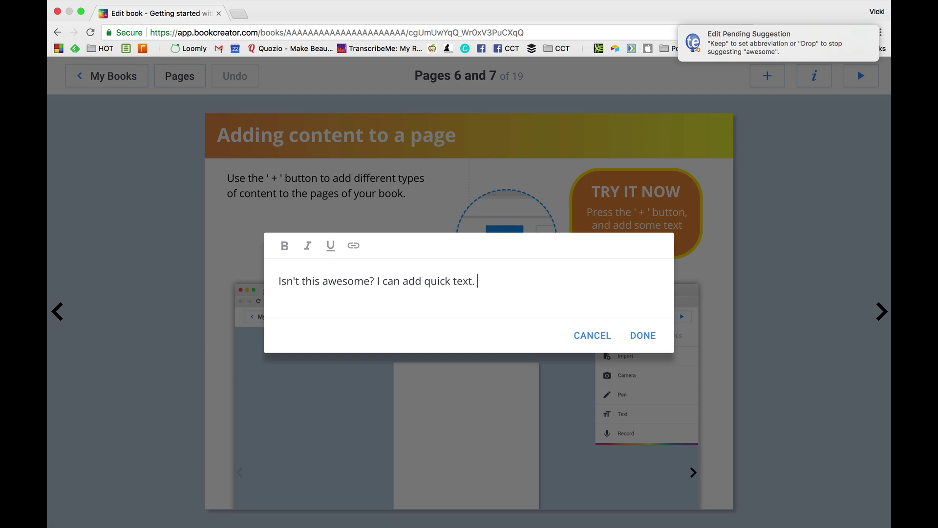
type(" It will be easy for my students.")
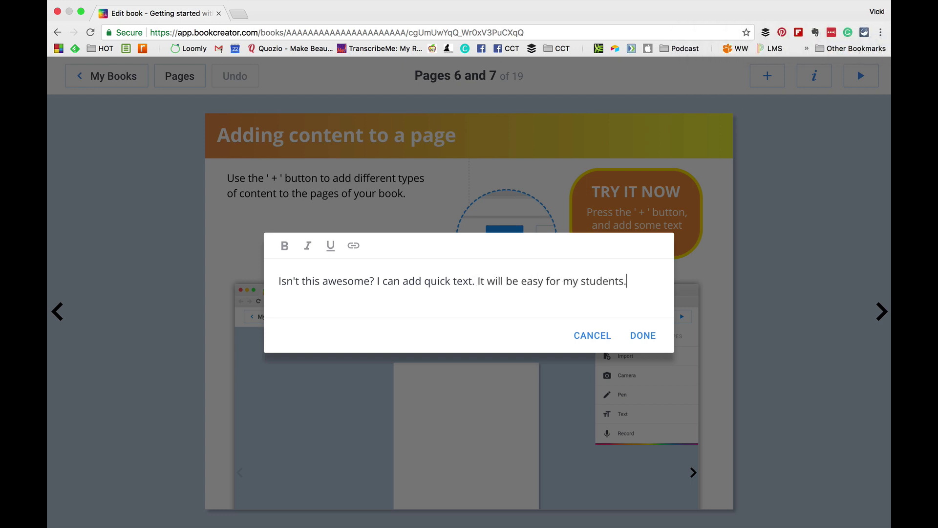
left_click(636, 341)
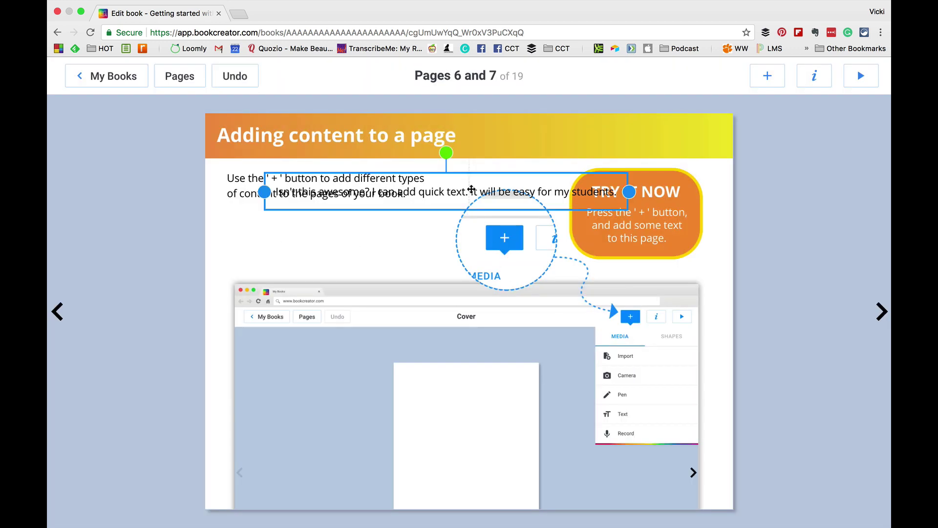
left_click(430, 210)
Move the note below the instructions and narrow it so it wraps onto two lines
left_click(455, 188)
left_click_drag(466, 172, 412, 234)
left_click_drag(574, 253, 423, 222)
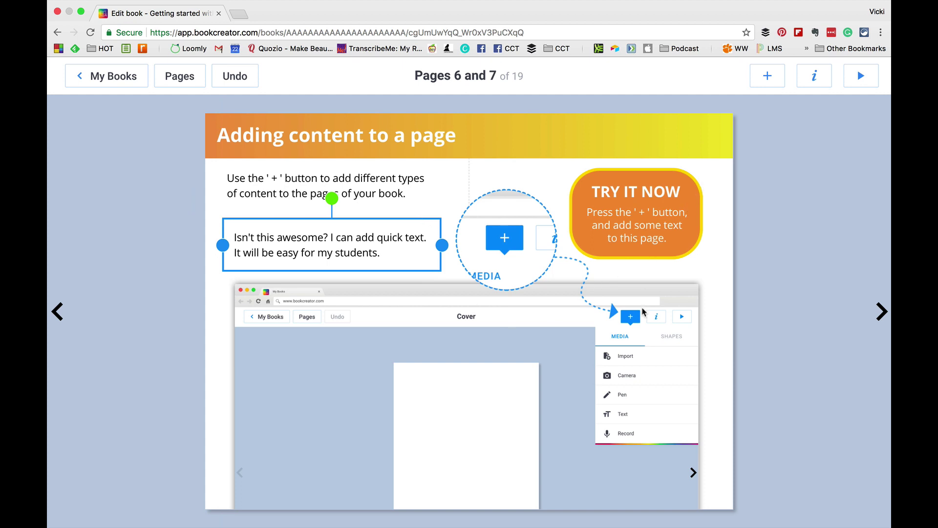
left_click(769, 82)
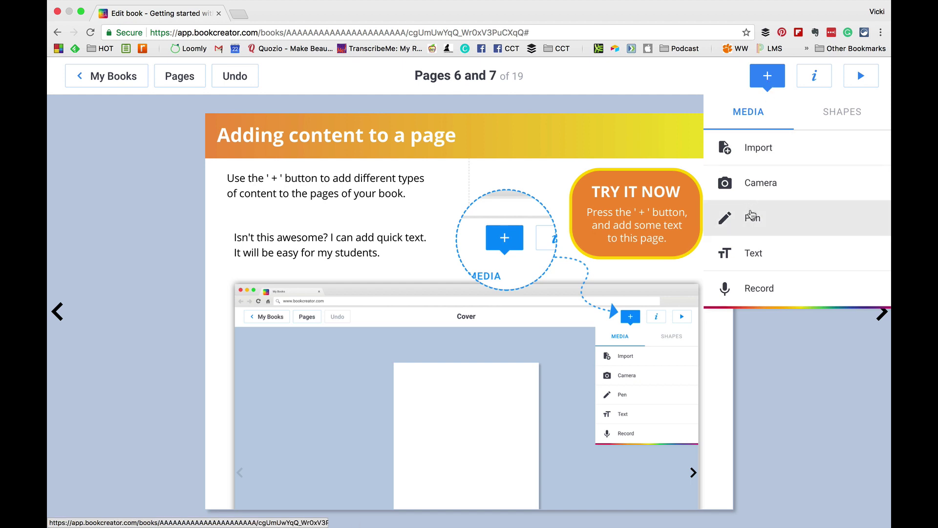
Draw a freehand checkmark beside the note, then turn to pages 8–9, 'Moving content'
left_click(752, 218)
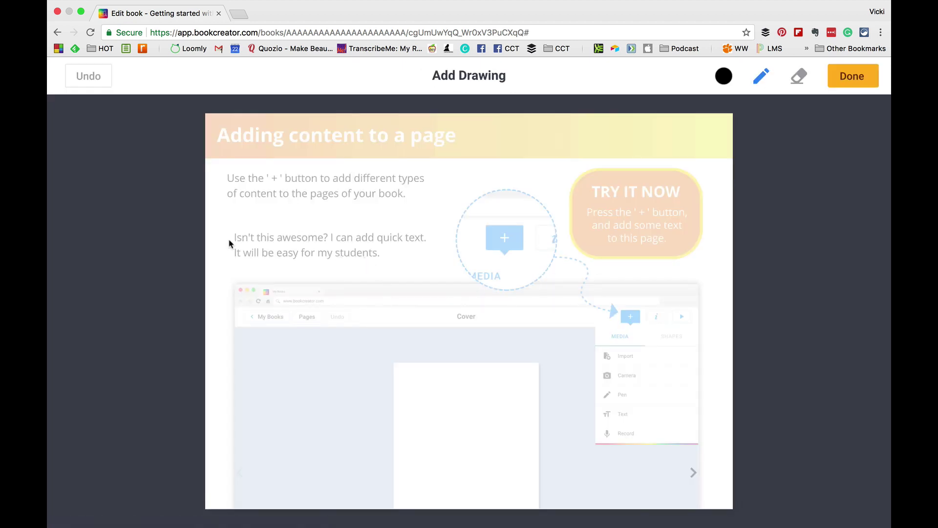
left_click_drag(221, 245, 259, 209)
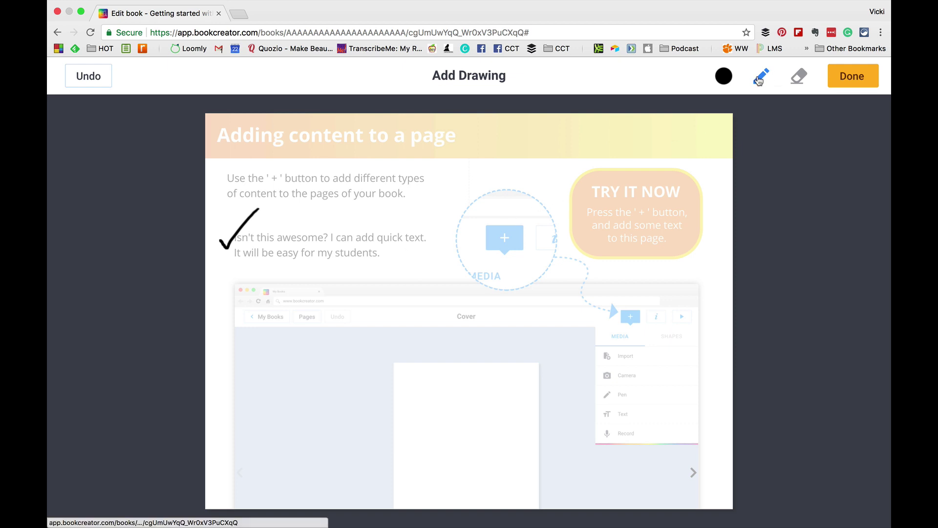
left_click(837, 85)
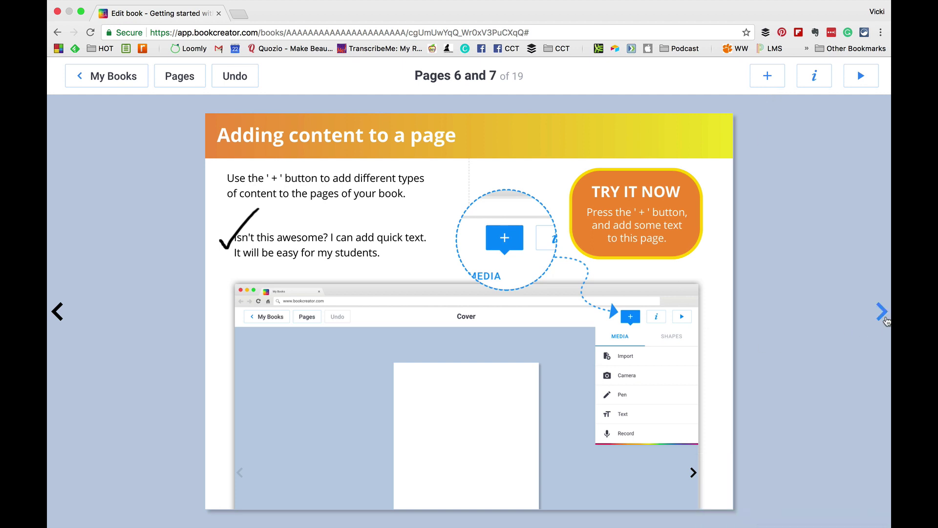
left_click(882, 315)
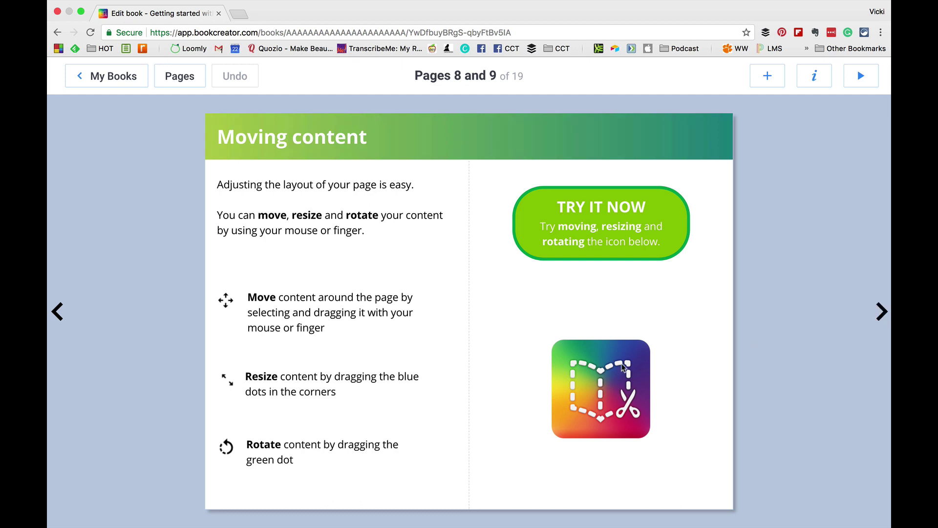
Nudge the app icon and the Move content text box, then turn to pages 10–11
mouse_move(617, 367)
left_mouse_down()
mouse_move(615, 337)
mouse_move(613, 366)
left_mouse_up()
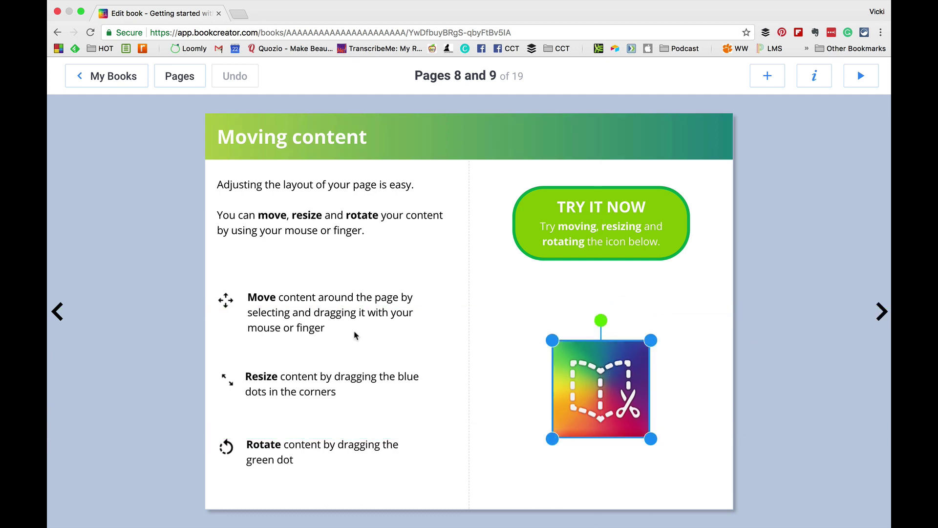
left_click_drag(337, 310, 338, 319)
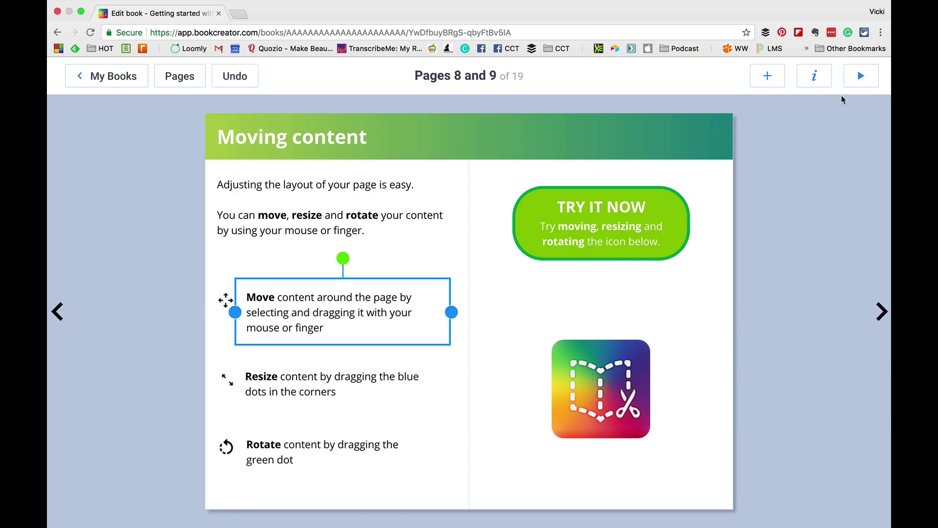
left_click(883, 311)
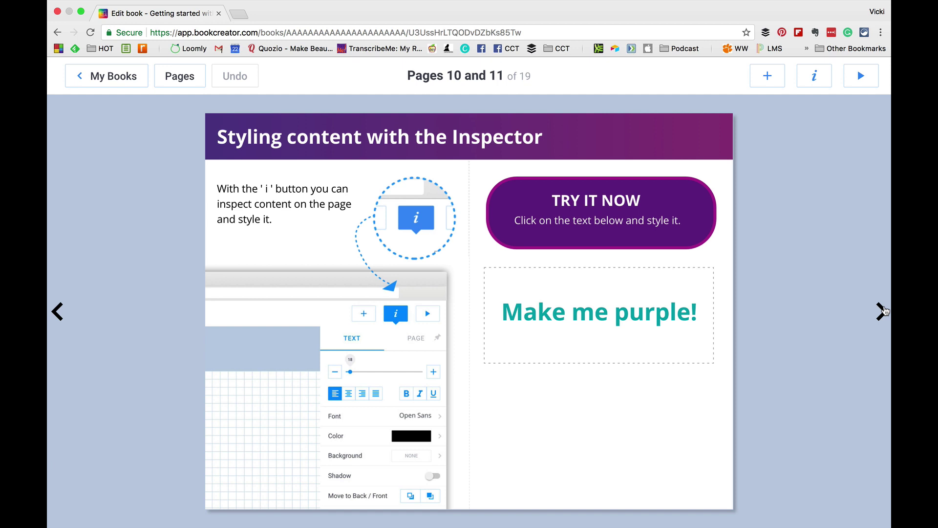
Try salmon and grid paper page backgrounds, settle on light blue, and advance to pages 12–13
left_click(813, 79)
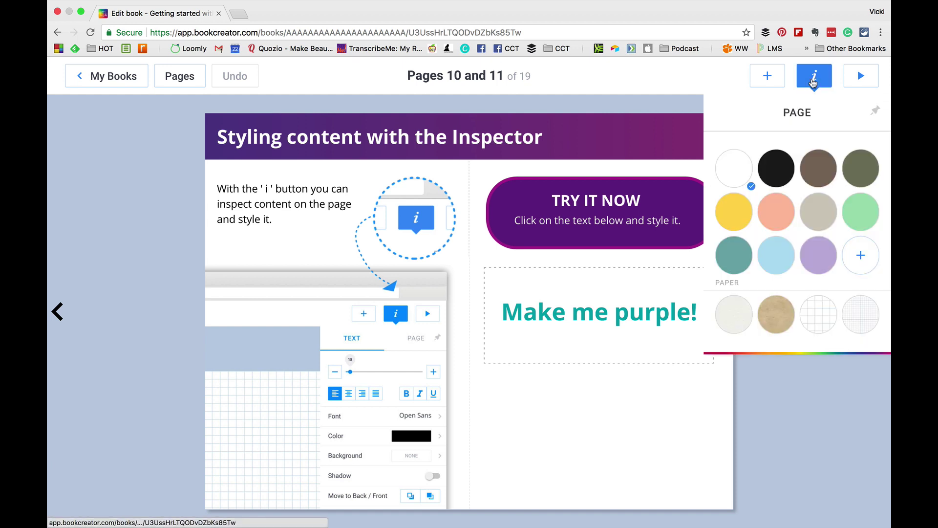
left_click(776, 204)
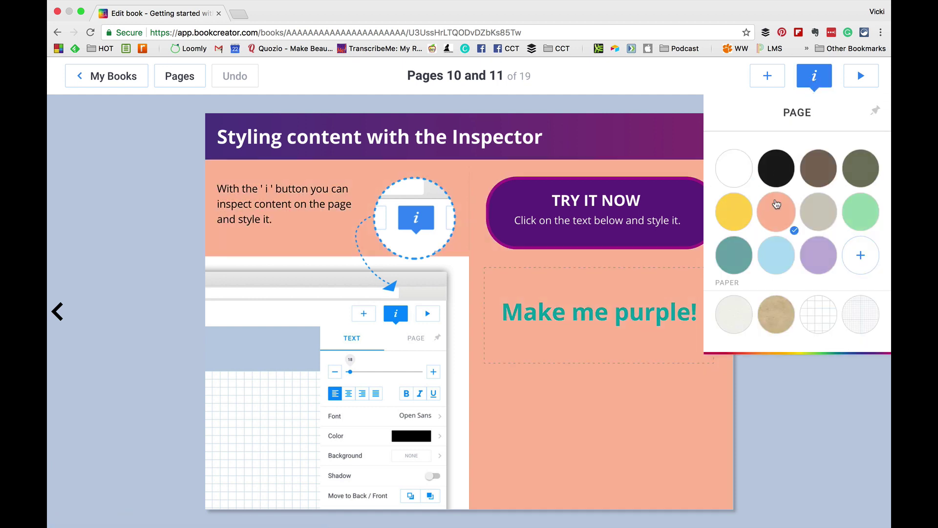
left_click(775, 256)
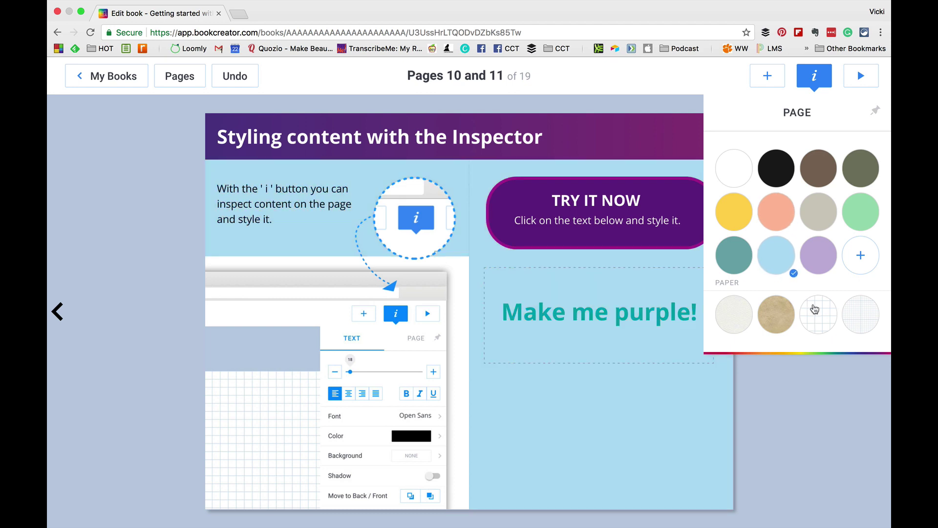
left_click(815, 309)
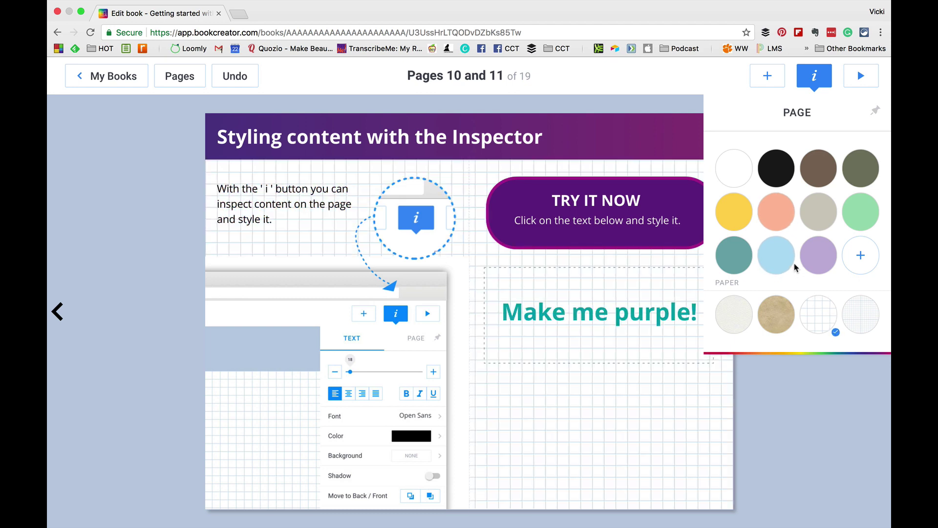
left_click(783, 259)
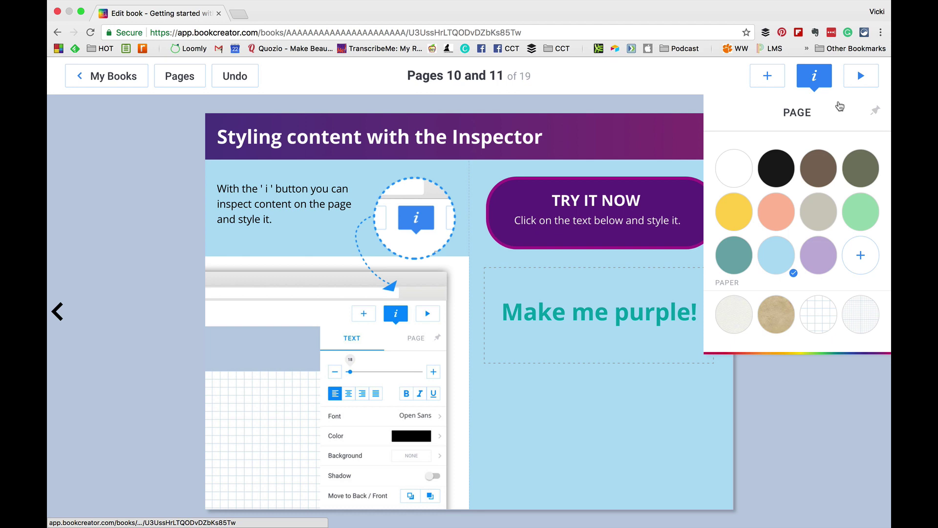
left_click(832, 394)
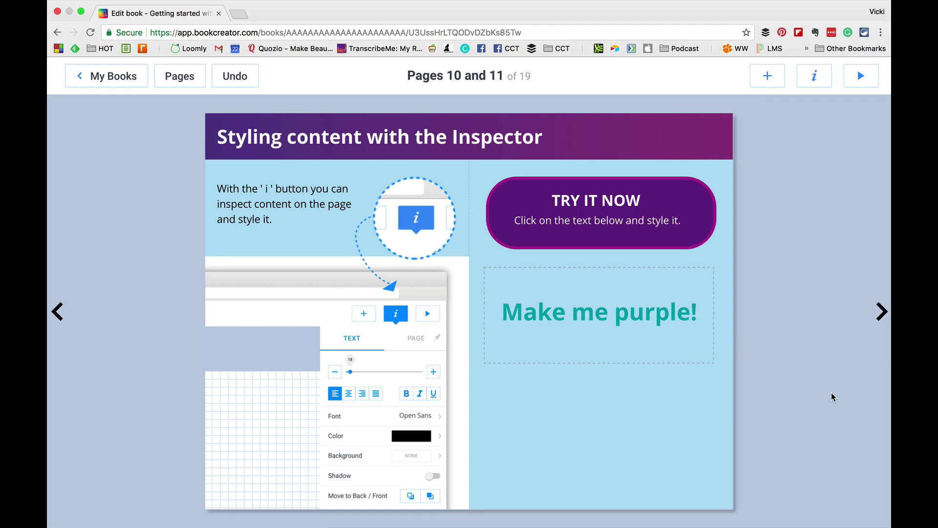
left_click(880, 312)
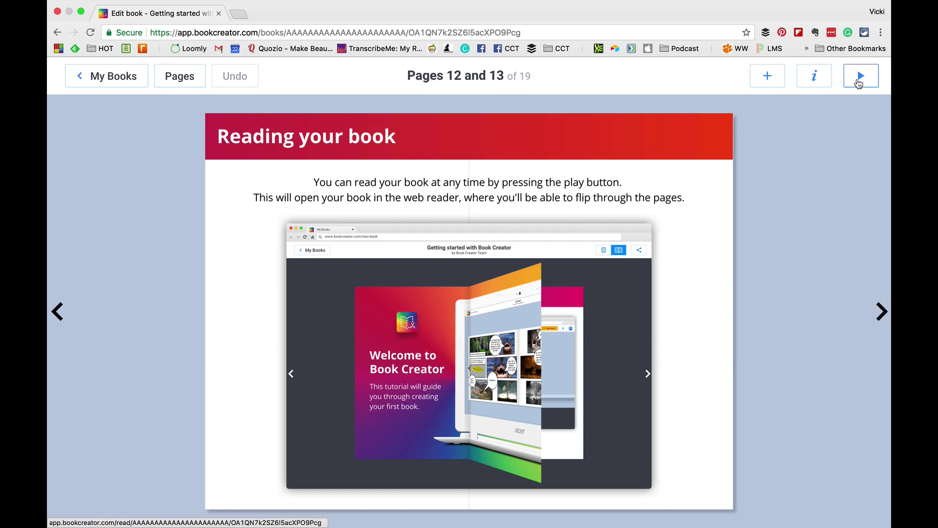
Preview the book in the reader, flip one page, then return to editing
left_click(859, 84)
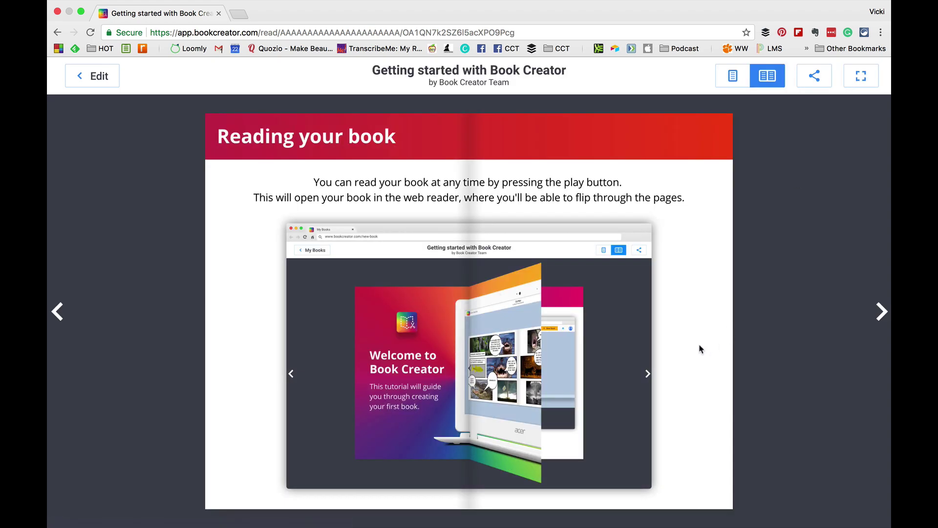
left_click(882, 316)
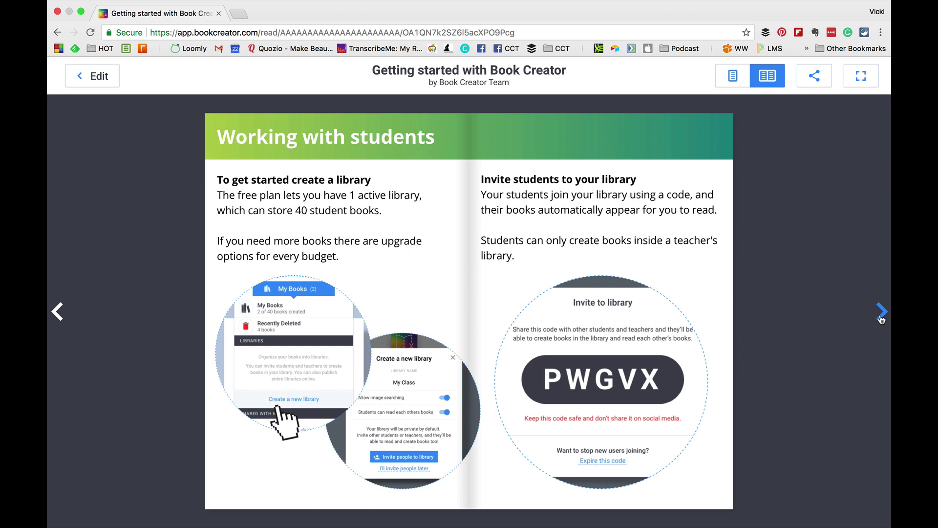
left_click(108, 77)
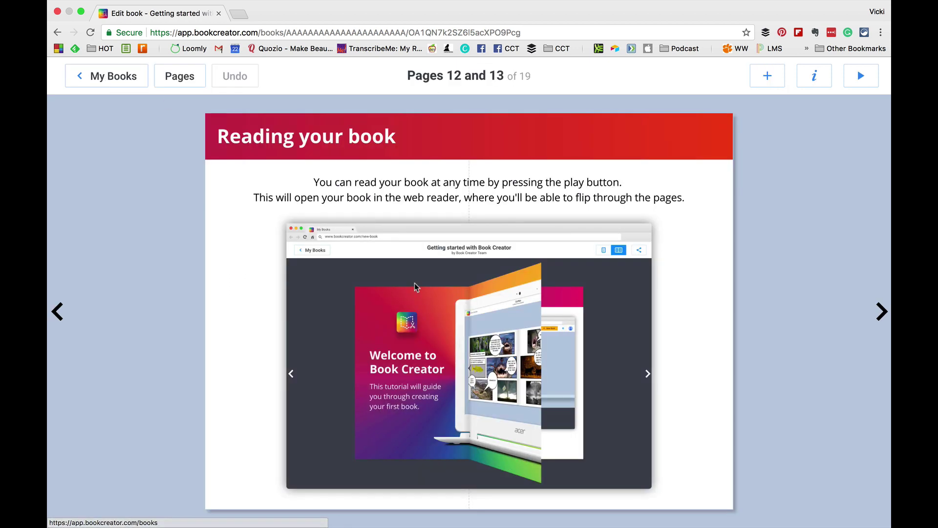
Advance through pages 14–19 to the end and go back to the My Books shelf
left_click(883, 315)
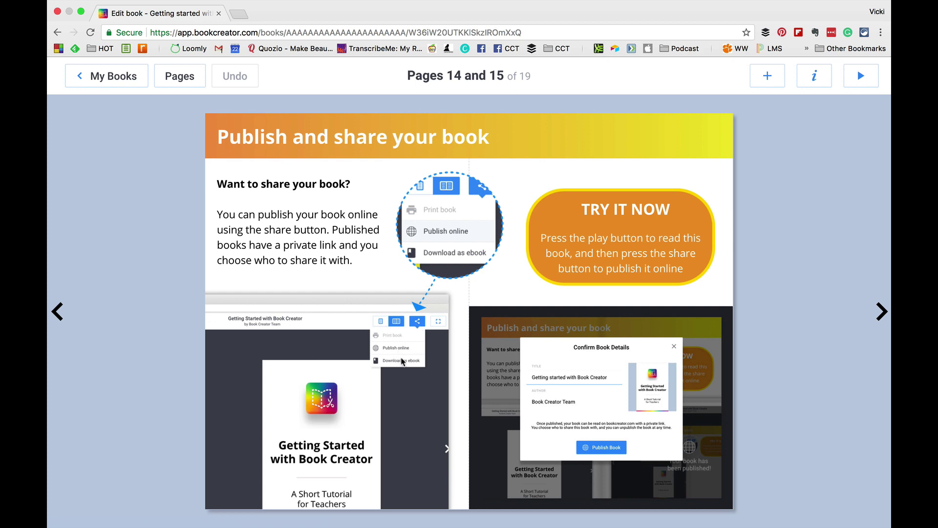
left_click(881, 312)
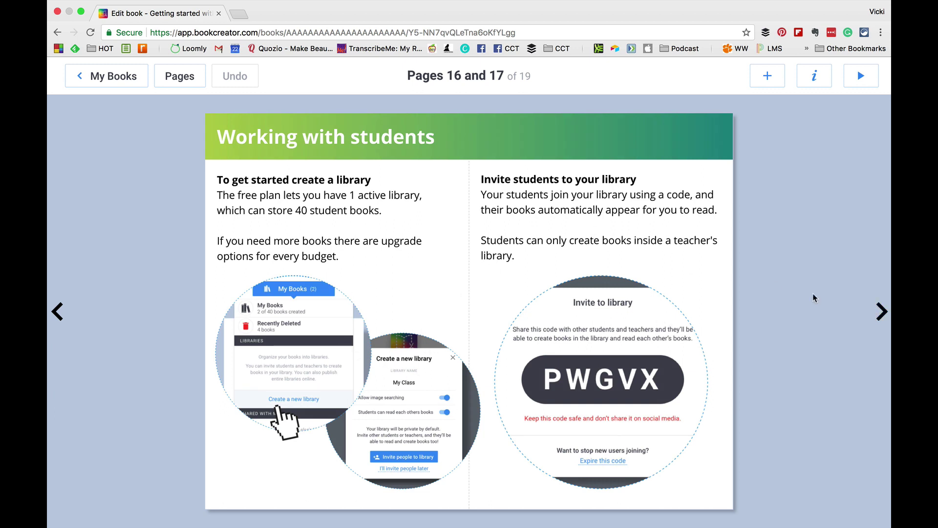
left_click(882, 313)
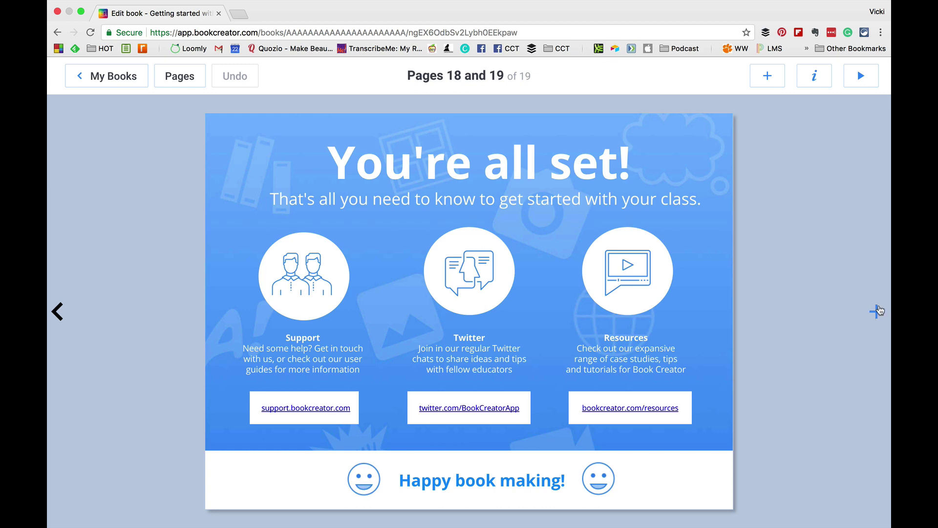
left_click(119, 83)
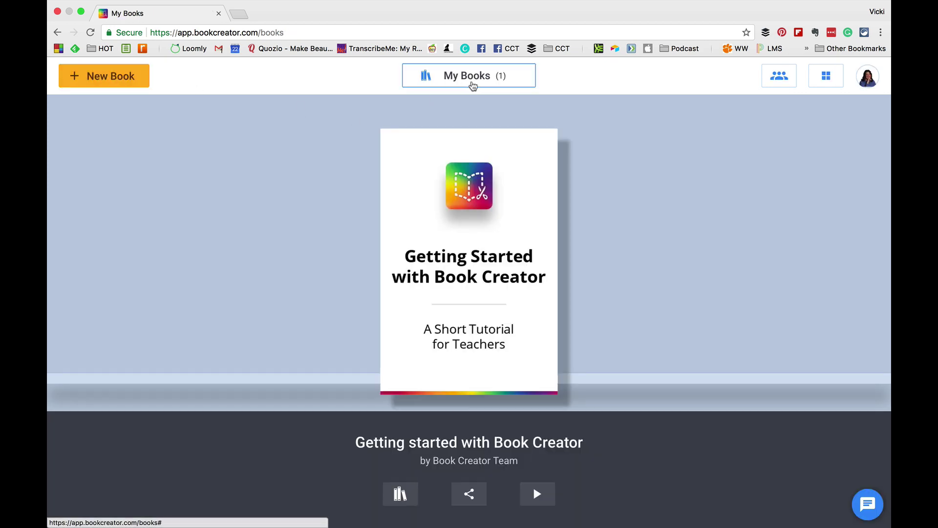
Create a library named '9th 2017-2018' and select its join code
left_click(779, 79)
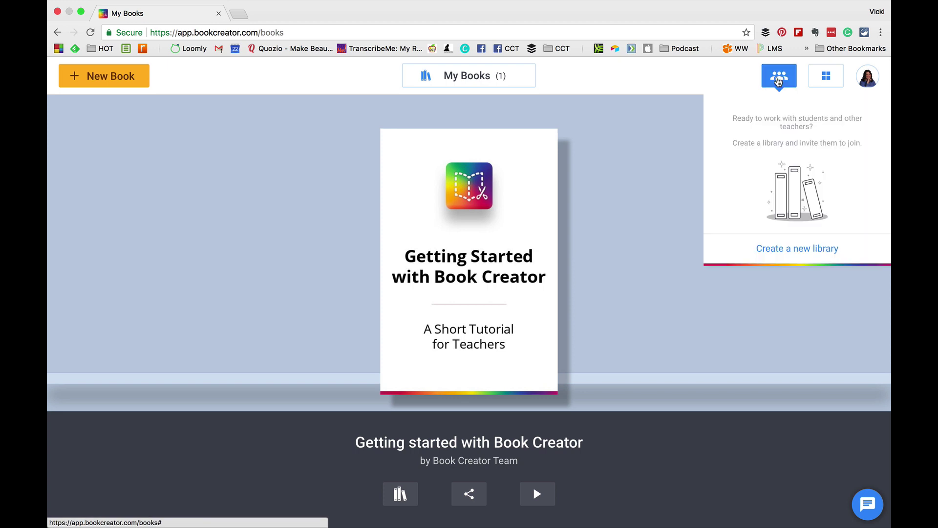
left_click(781, 249)
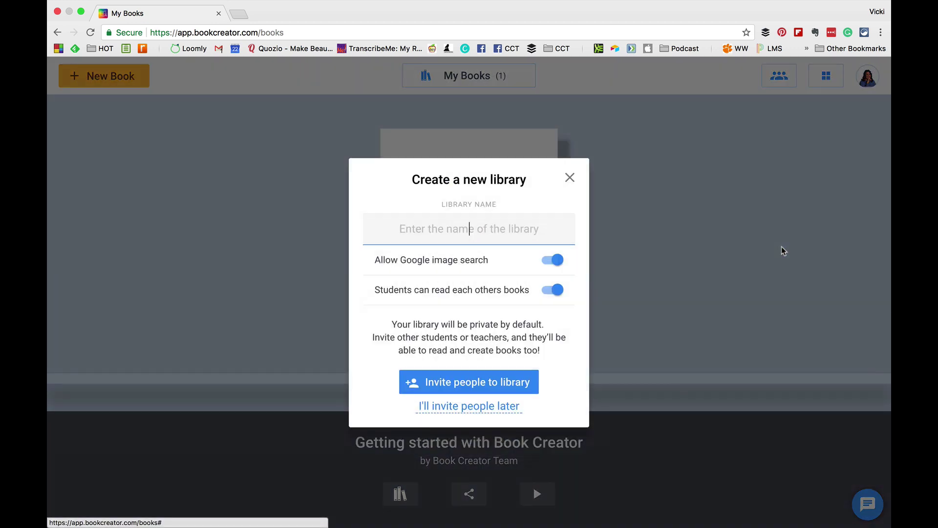
type("He")
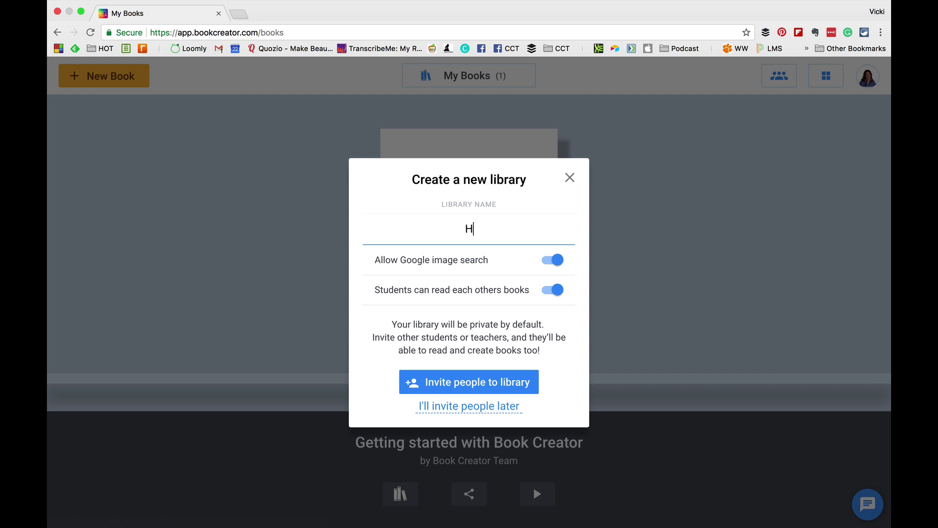
key("BackSpace")
key("BackSpace")
type("9")
key("BackSpace")
type("9th 2017-2018")
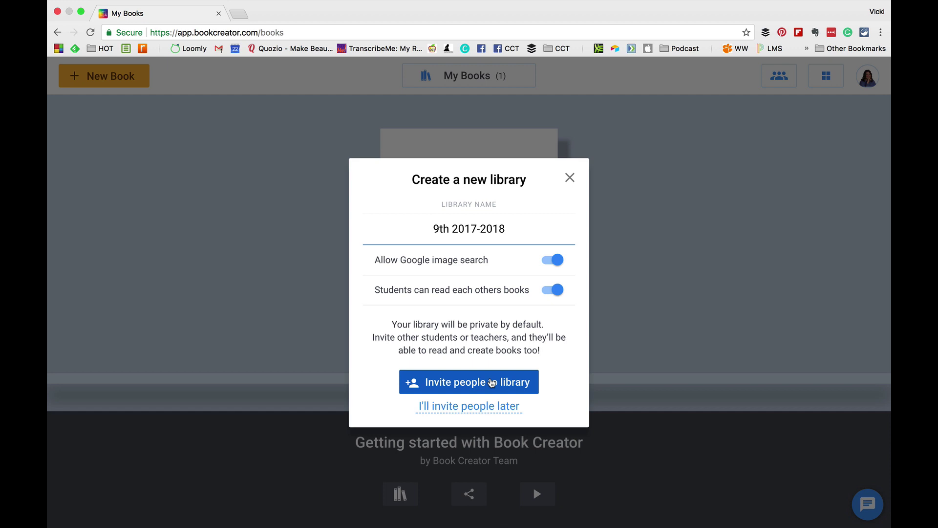
left_click(492, 383)
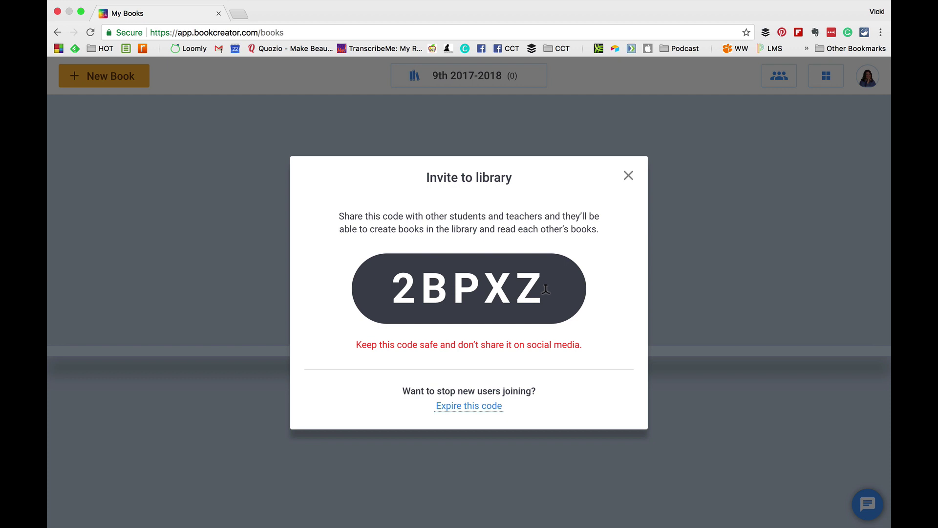
left_click_drag(546, 289, 400, 277)
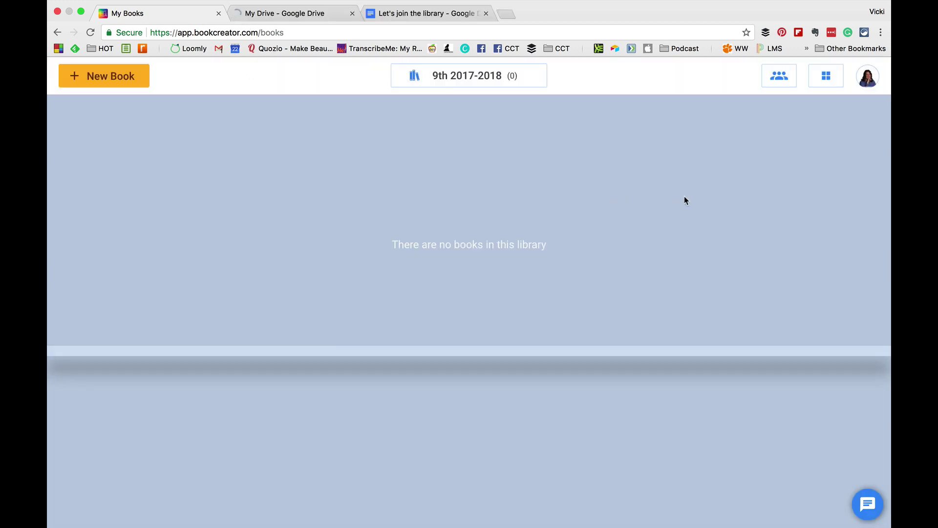
Create a new book using the Portrait 2:3 shape
left_click(106, 79)
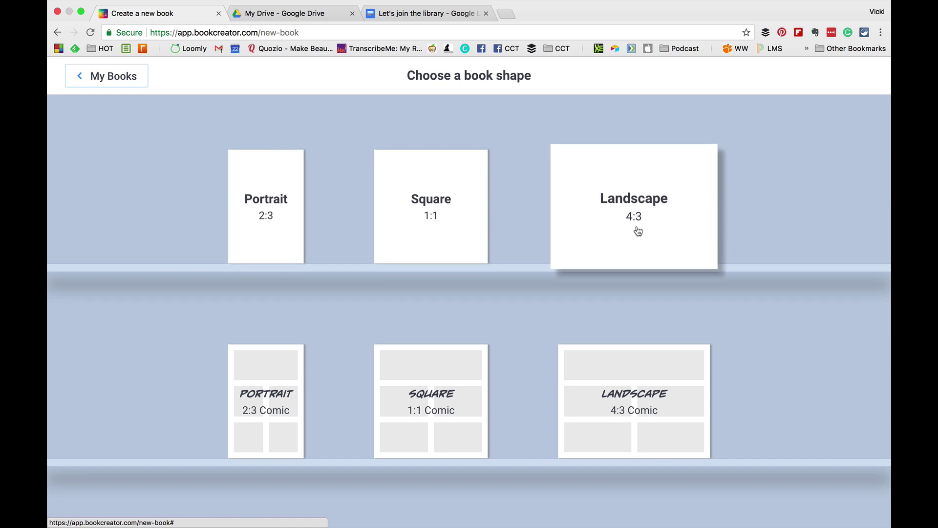
left_click(284, 210)
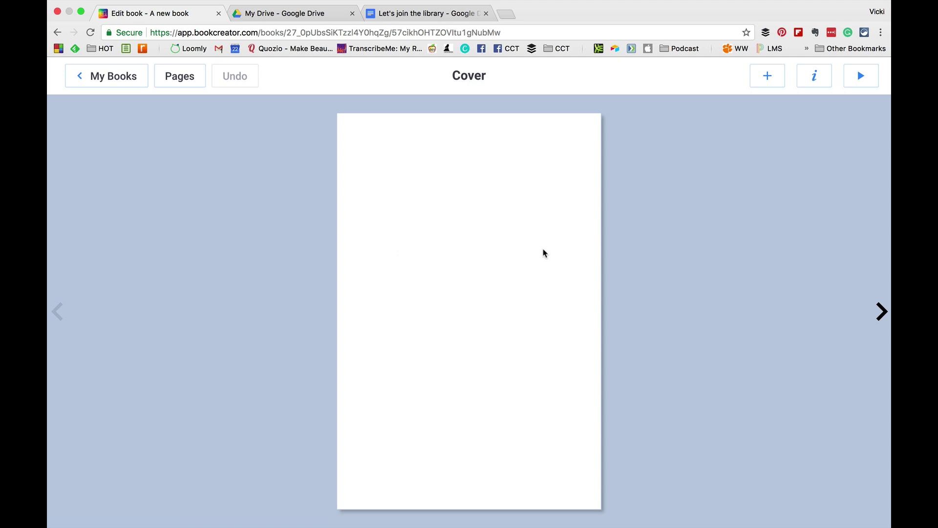
Add the bold title 'The Heroes Among Us' to the cover and check it
left_click(774, 74)
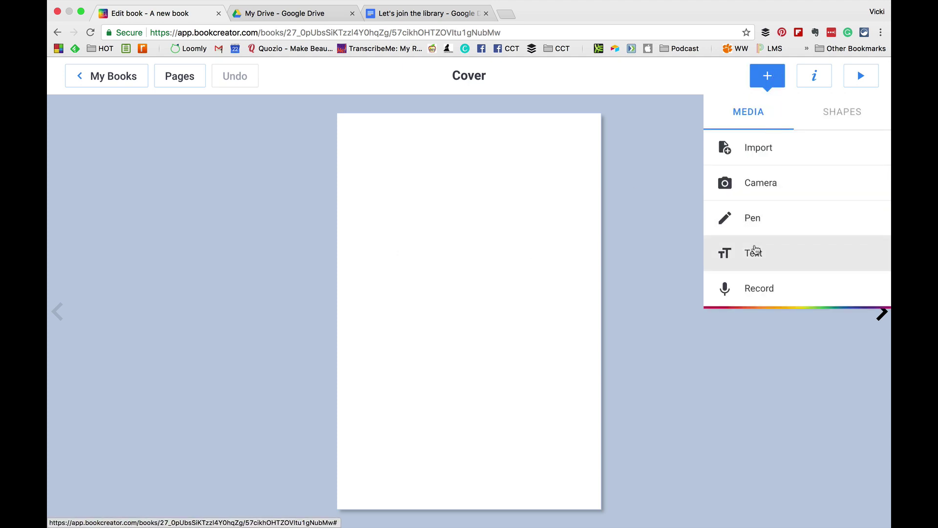
left_click(755, 251)
type("The")
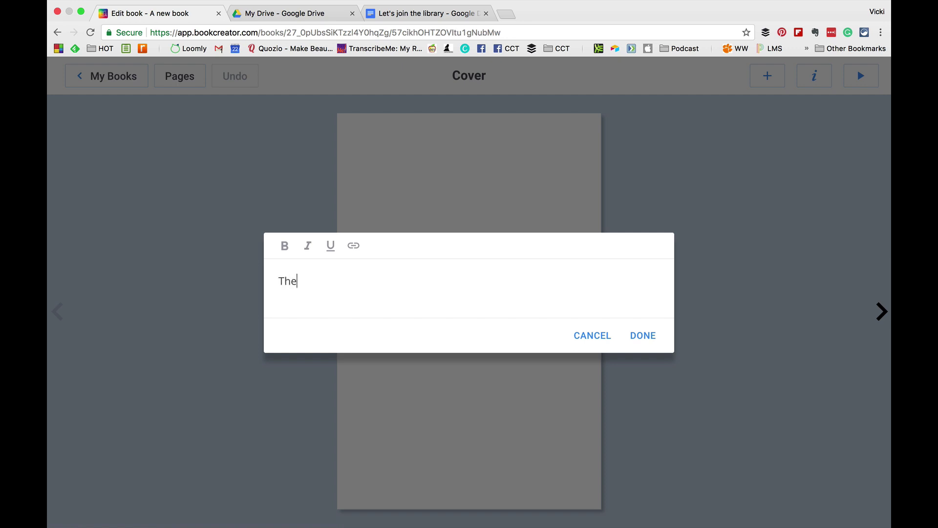
type(" Heroes Among Us")
left_click_drag(397, 281, 266, 273)
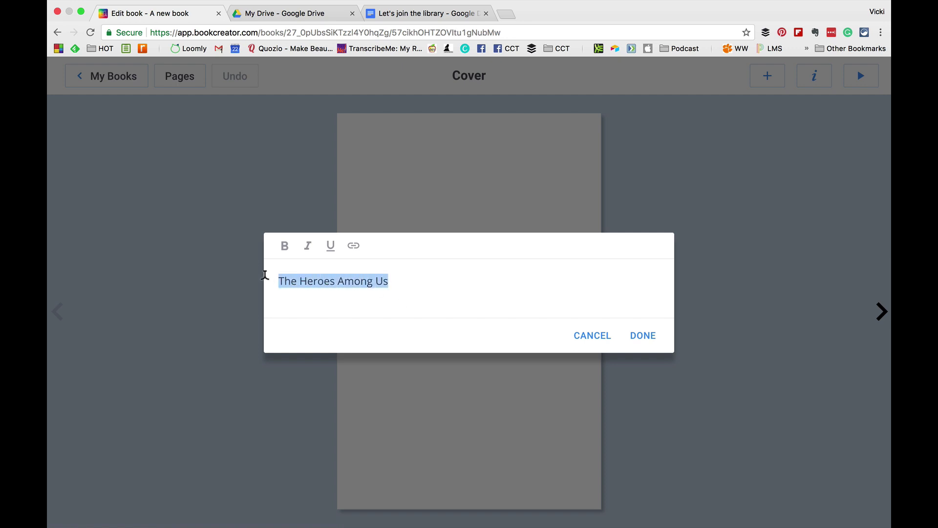
left_click(284, 246)
left_click(643, 336)
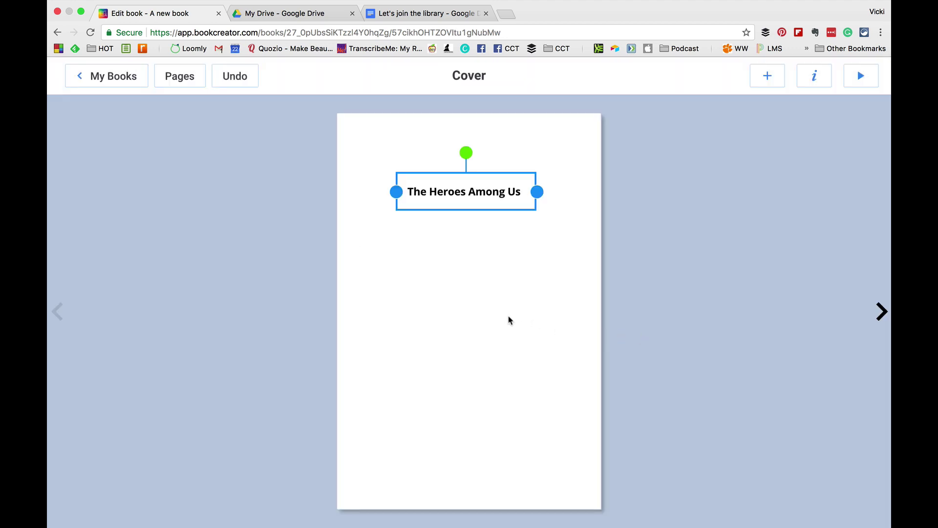
double_click(447, 192)
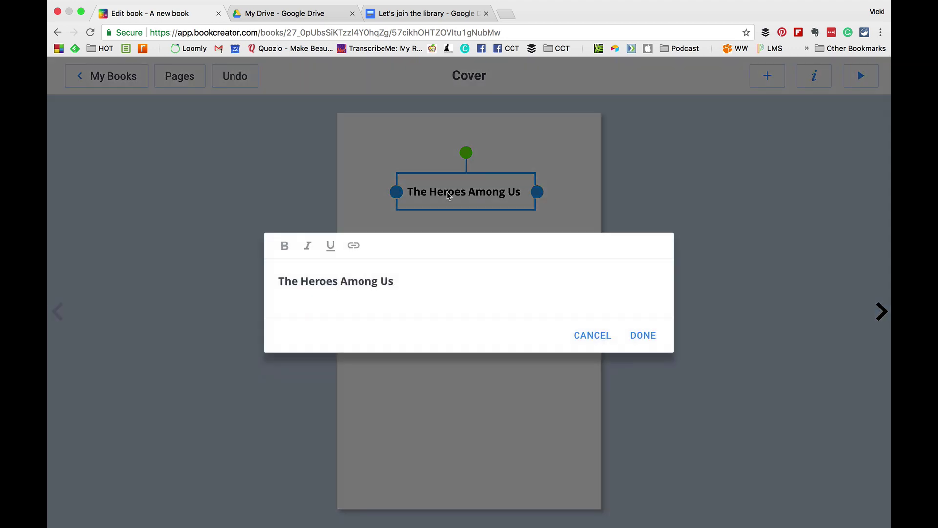
left_click(644, 337)
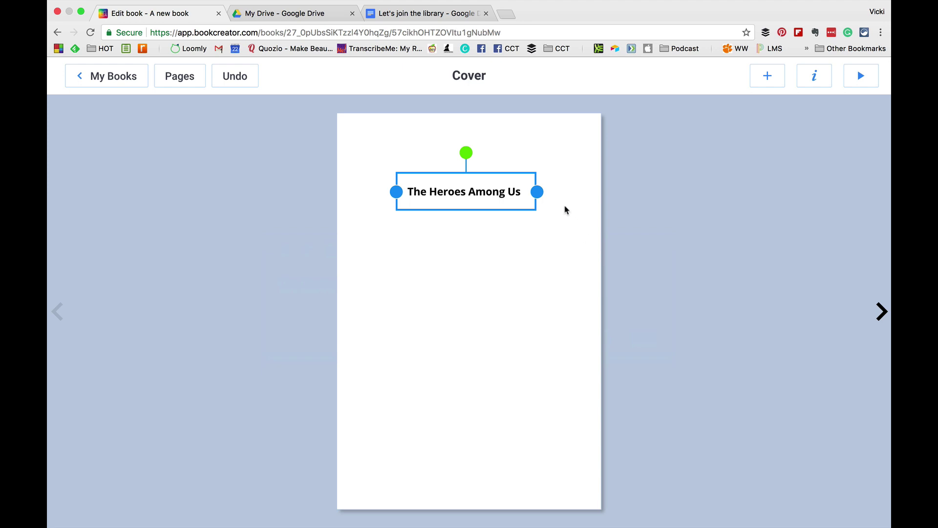
Browse the available shapes, then give the cover a tan textured paper background
left_click(768, 84)
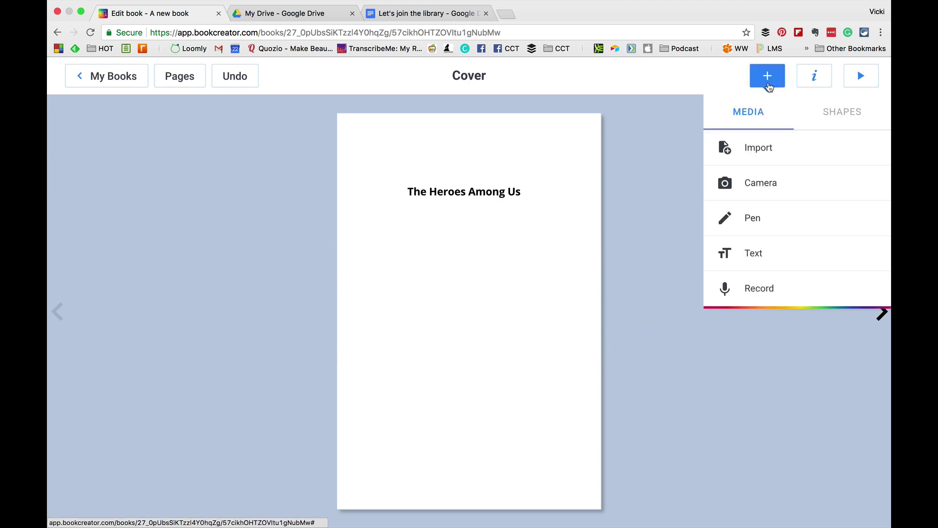
left_click(823, 115)
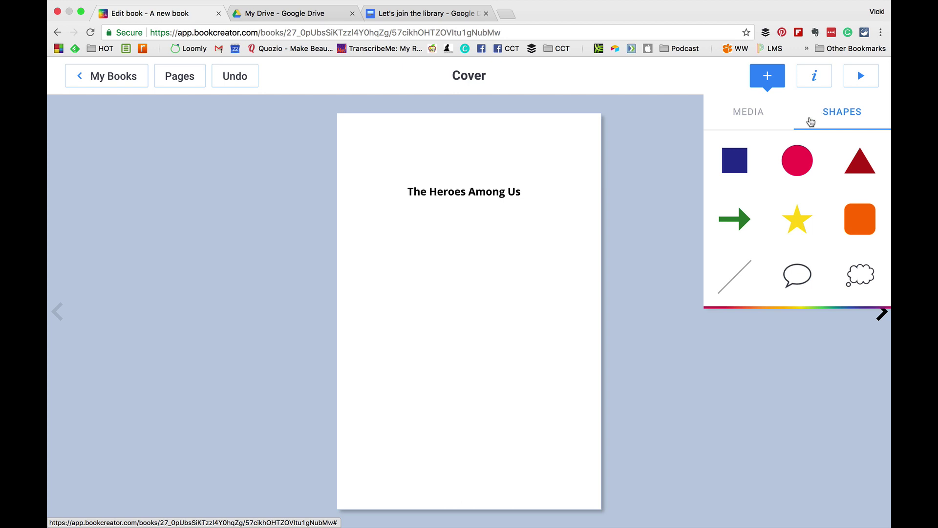
left_click(676, 158)
left_click(813, 82)
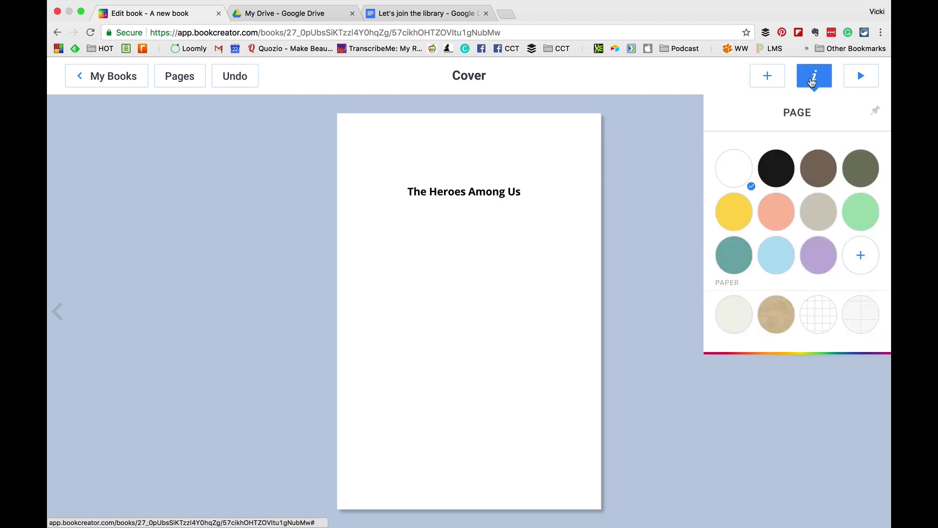
left_click(776, 315)
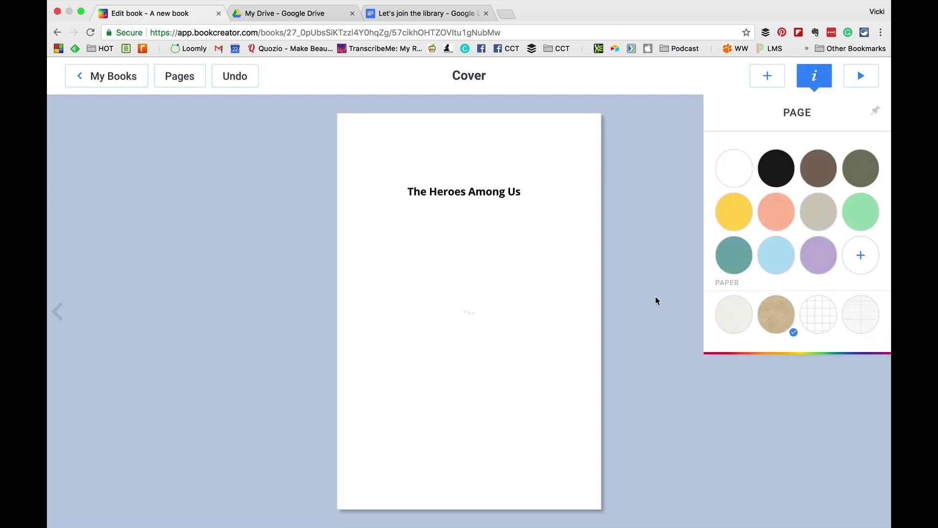
Select the title 'The Heroes Among Us', then slightly widen and tilt its text box
left_click(456, 193)
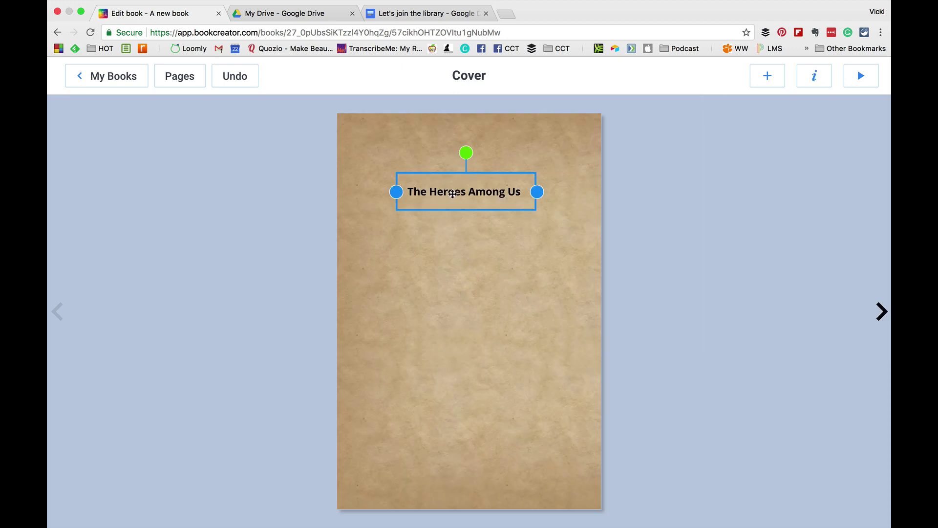
left_click(454, 197)
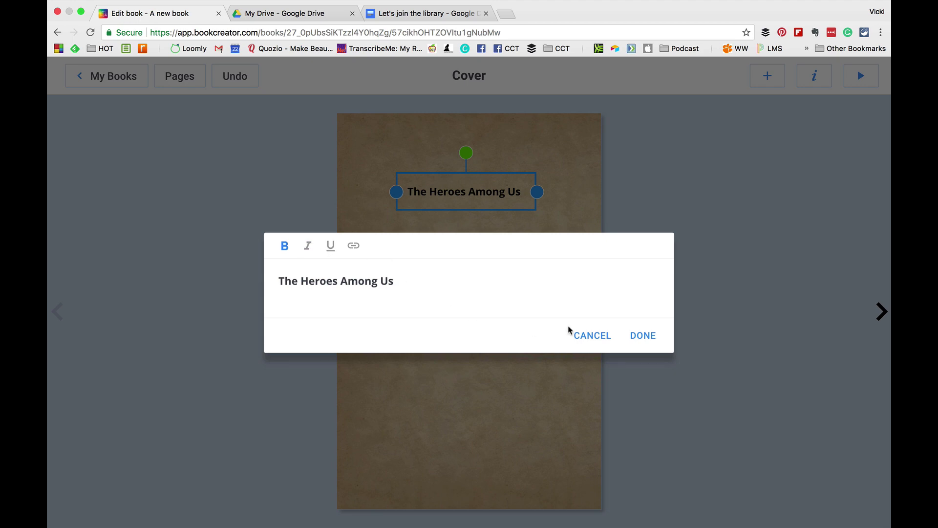
left_click(641, 335)
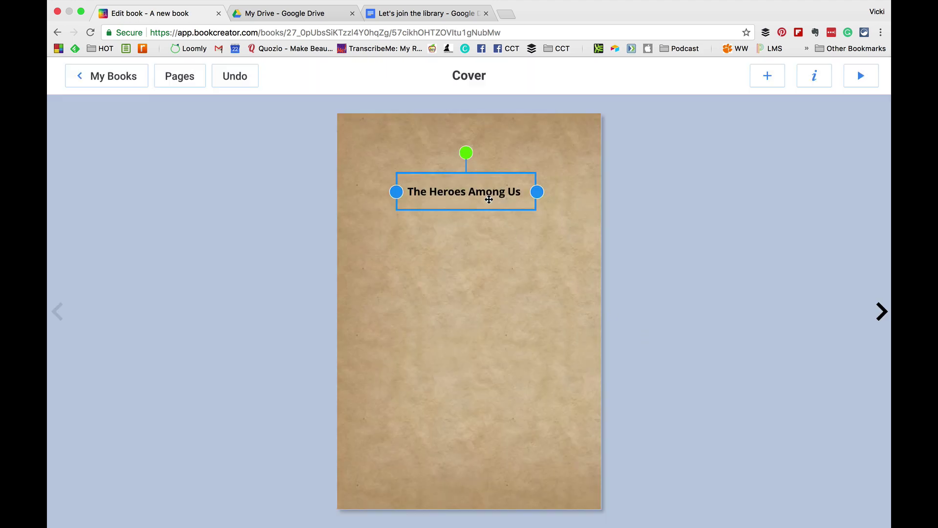
mouse_move(537, 195)
left_mouse_down()
mouse_move(561, 193)
mouse_move(532, 198)
mouse_move(540, 199)
left_mouse_up()
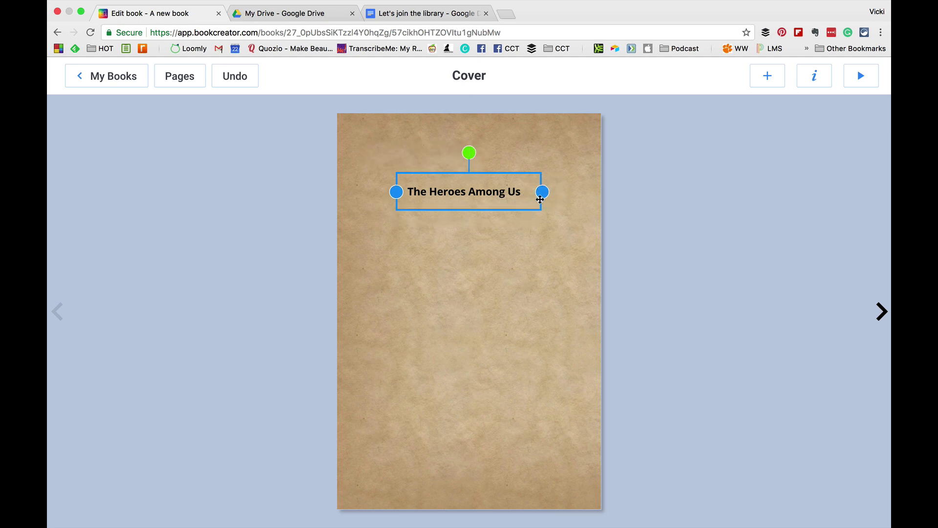
mouse_move(468, 153)
left_mouse_down()
mouse_move(438, 165)
mouse_move(478, 153)
mouse_move(467, 155)
left_mouse_up()
Go through the Pages overview back to the 9th 2017-2018 library shelf
left_click(186, 77)
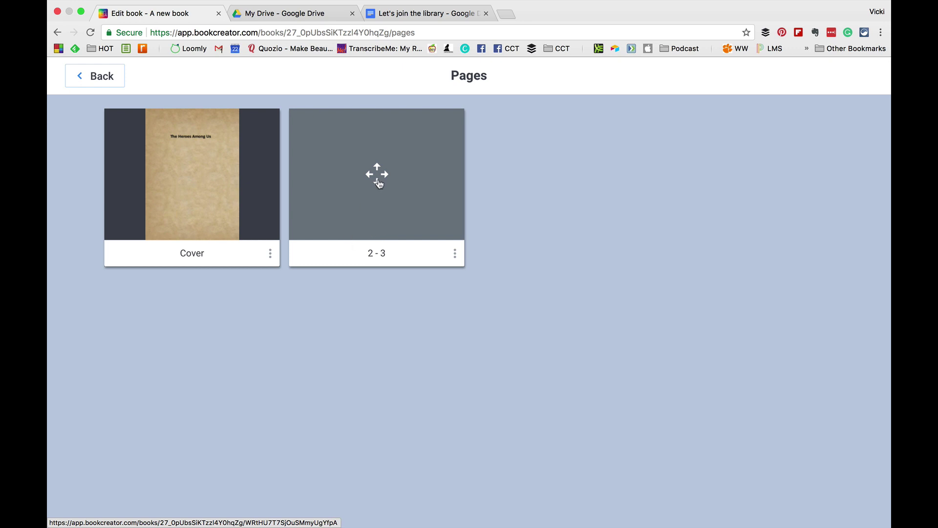
left_click(109, 79)
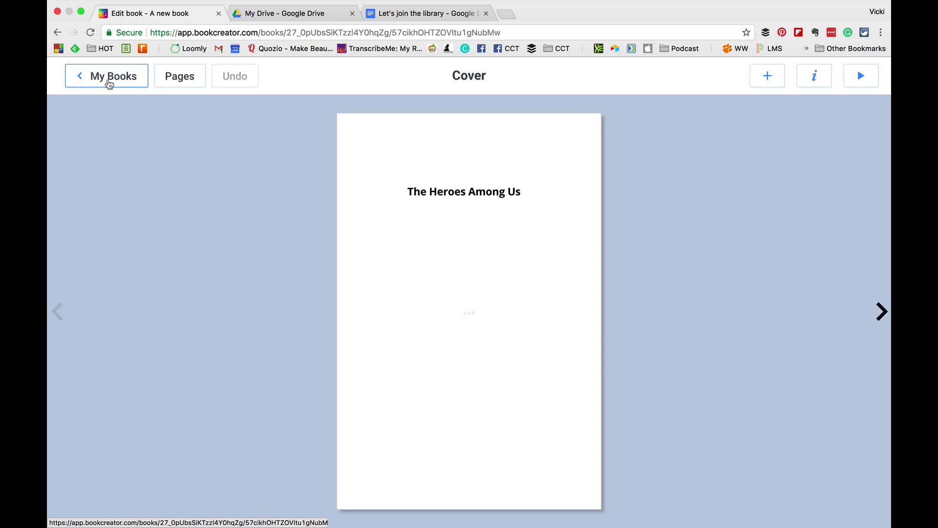
left_click(109, 82)
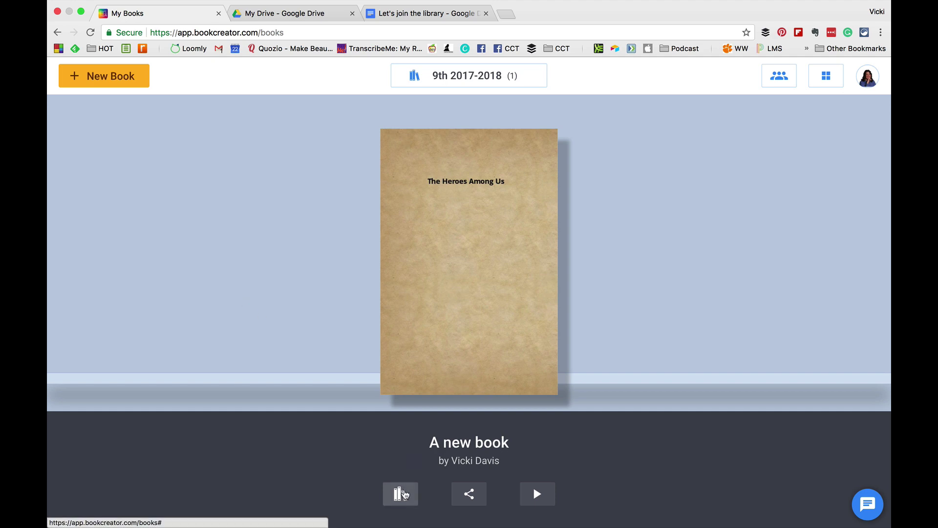
Switch from the 9th 2017-2018 library to My Books and display its books in grid view
left_click(402, 494)
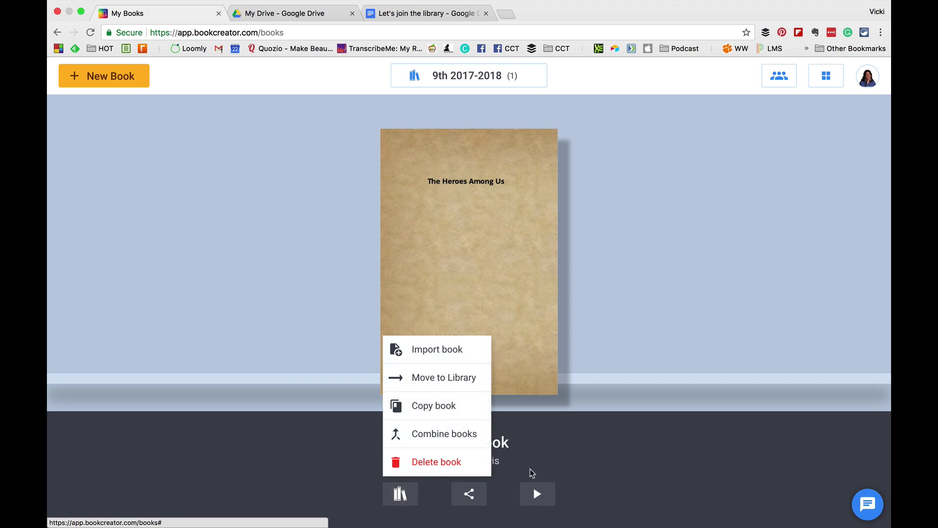
left_click(533, 472)
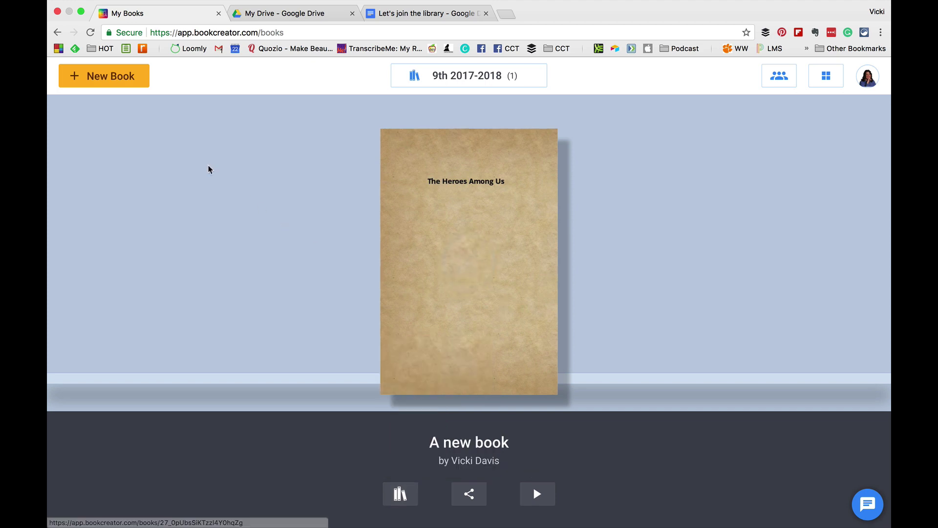
left_click(497, 78)
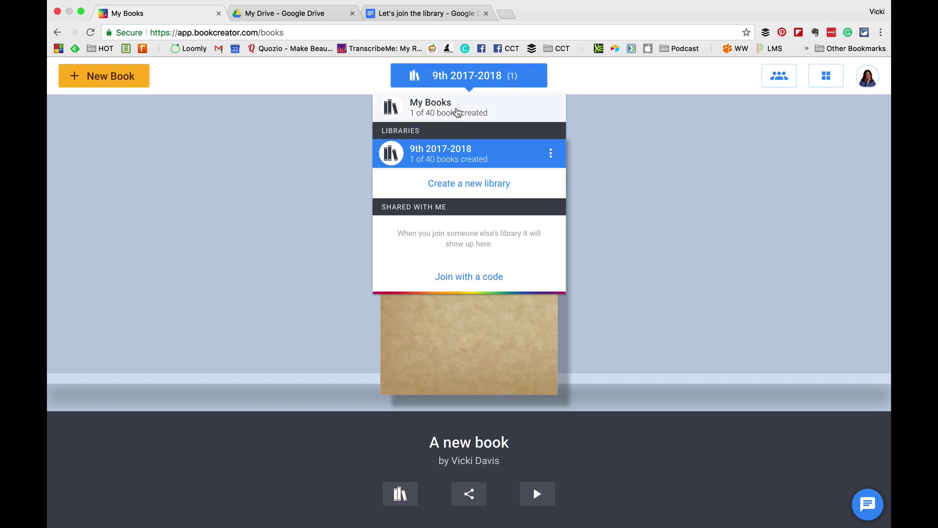
left_click(457, 113)
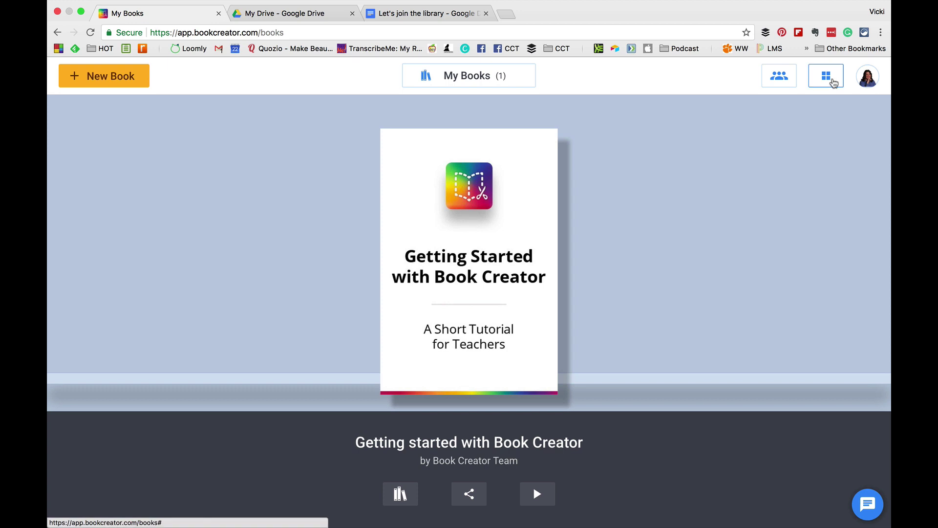
left_click(833, 82)
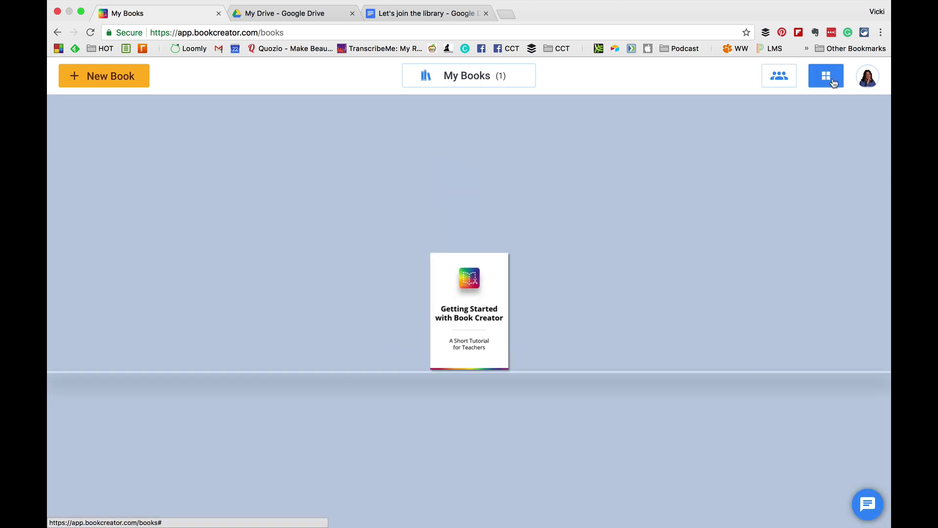